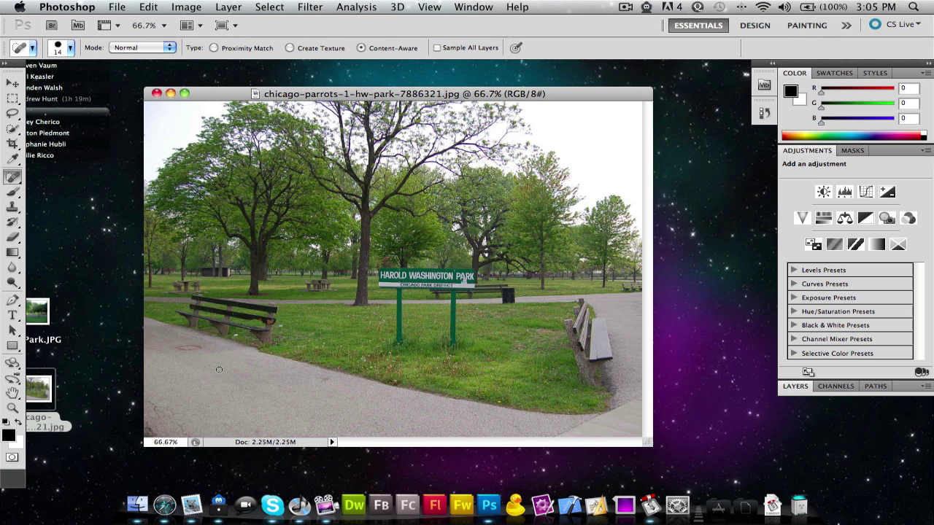
Set the content-aware Spot Healing Brush size to 24 pixels in the brush picker.
click(70, 49)
drag(40, 85, 44, 83)
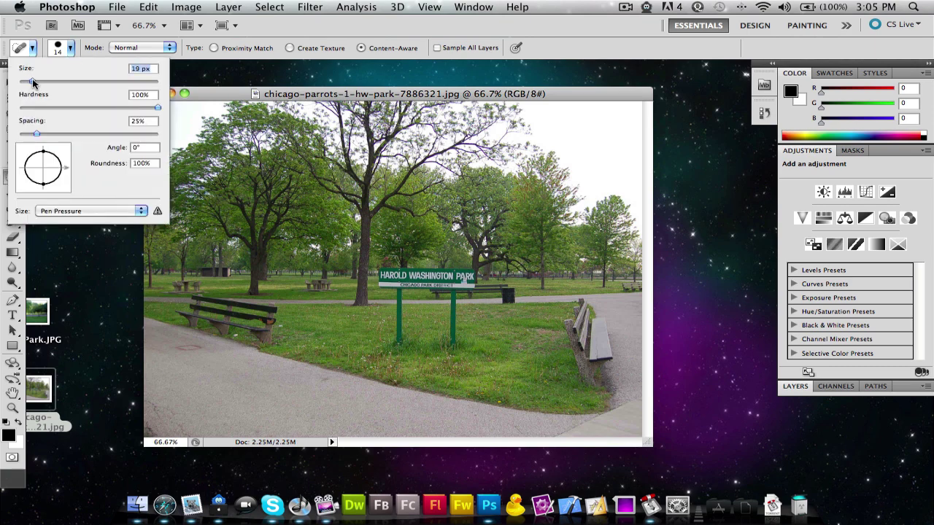
click(70, 49)
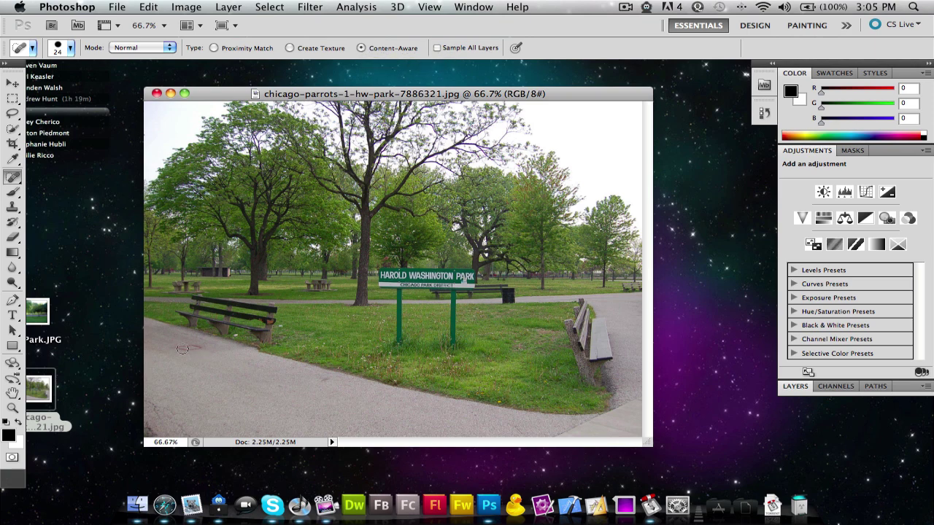
Heal the blemishes and marks on the path, including its lower-left corner.
drag(183, 349, 214, 346)
click(204, 348)
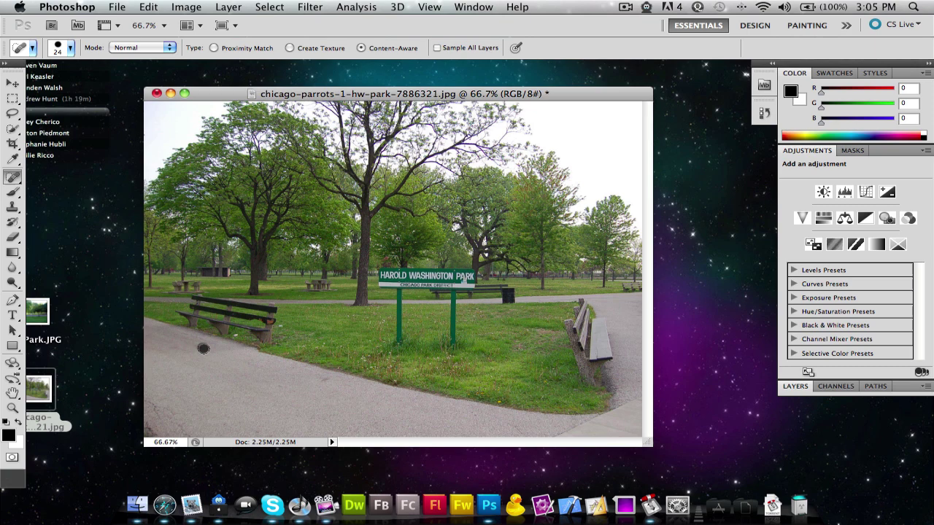
drag(189, 332, 206, 341)
mouse_move(151, 402)
mouse_down()
mouse_move(187, 425)
mouse_move(148, 407)
mouse_up()
Paint out the picnic tables, trash can and distant shed, redoing the far-left table.
drag(306, 284, 338, 292)
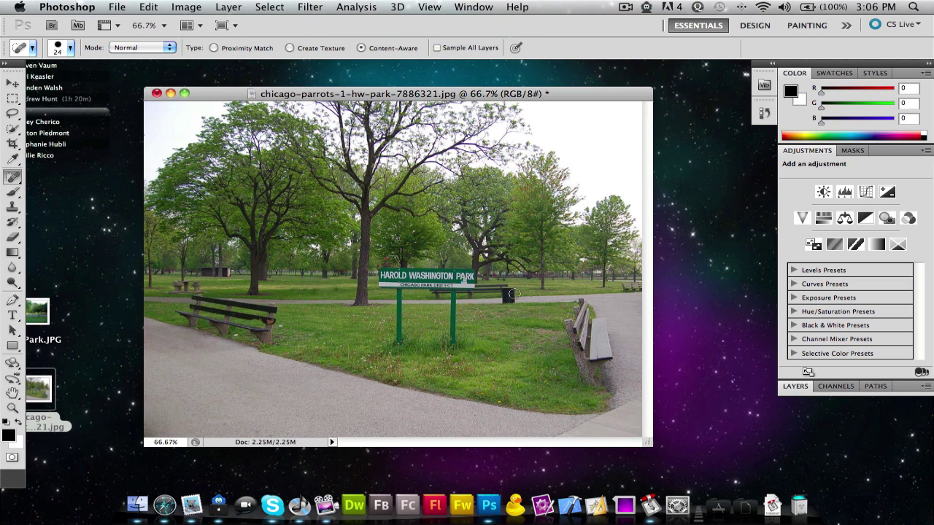
drag(503, 291, 510, 301)
mouse_move(172, 284)
mouse_down()
mouse_move(205, 286)
mouse_move(165, 293)
mouse_up()
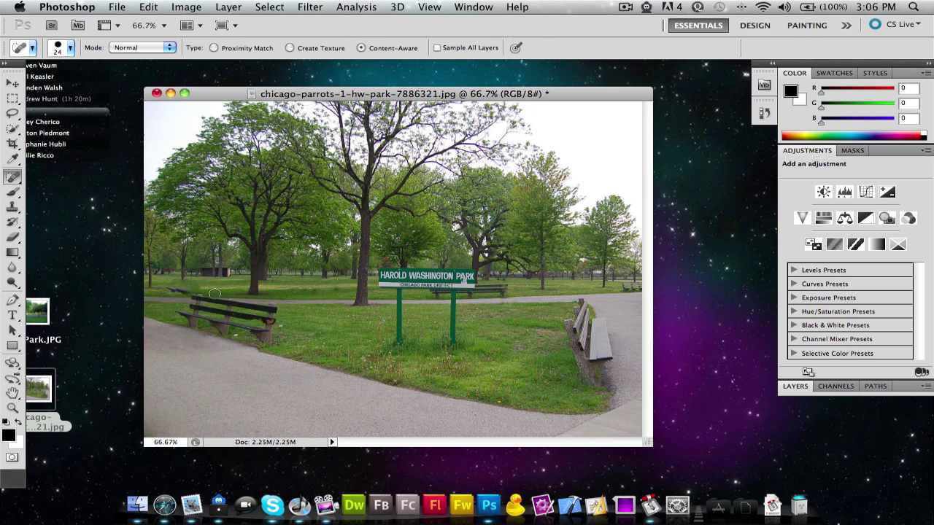
key(ctrl+z)
mouse_move(176, 285)
mouse_down()
mouse_move(205, 286)
mouse_move(172, 289)
mouse_up()
drag(201, 270, 219, 273)
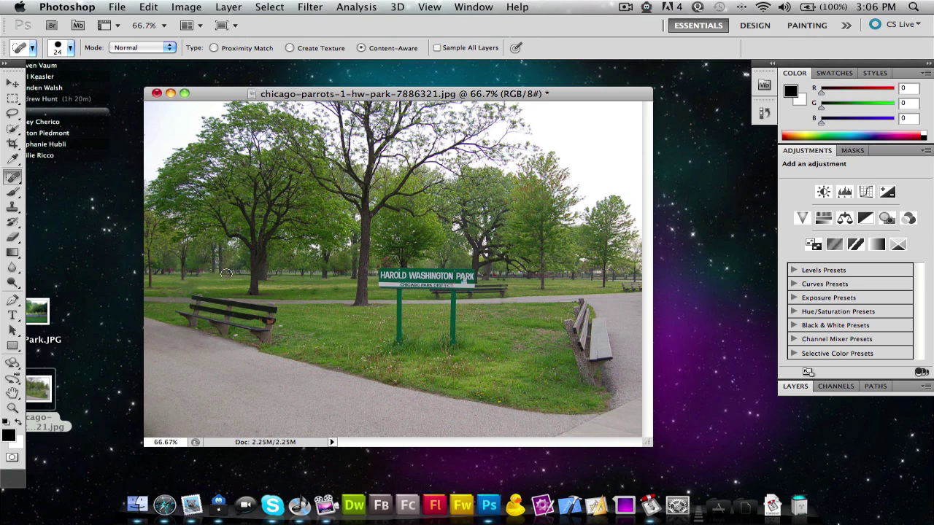
Reduce the healing brush to 20 pixels and heal the small object near the right edge.
click(70, 52)
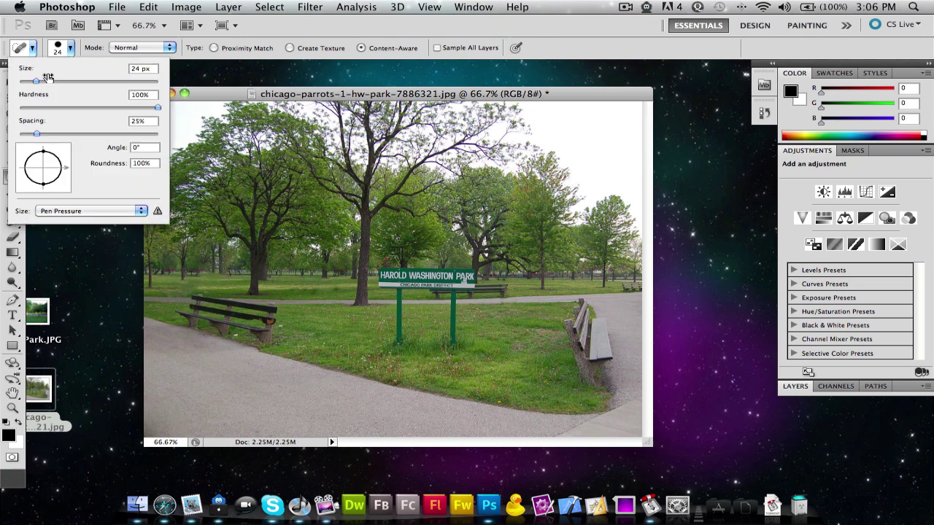
drag(38, 82, 34, 85)
key(Return)
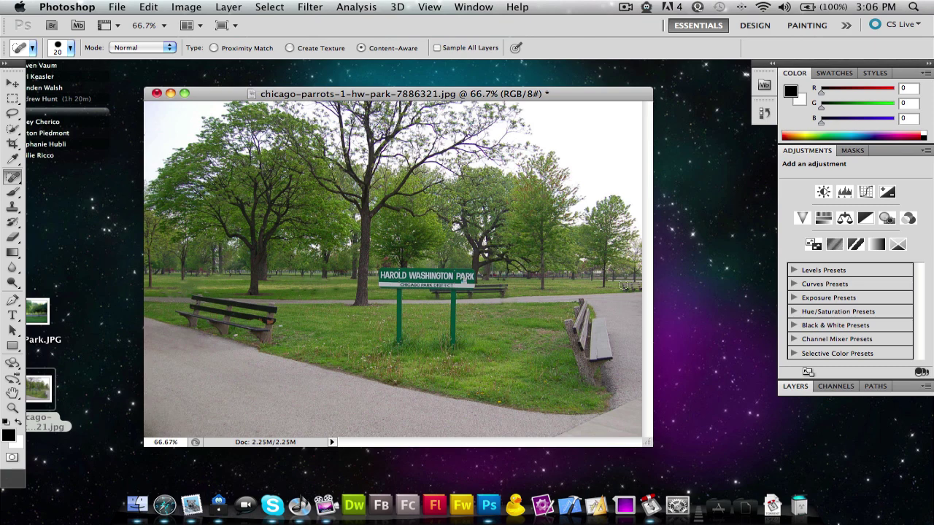
drag(622, 286, 626, 291)
Zoom in and heal the weeds below and around the left sign post.
scroll(422, 362, up, 3)
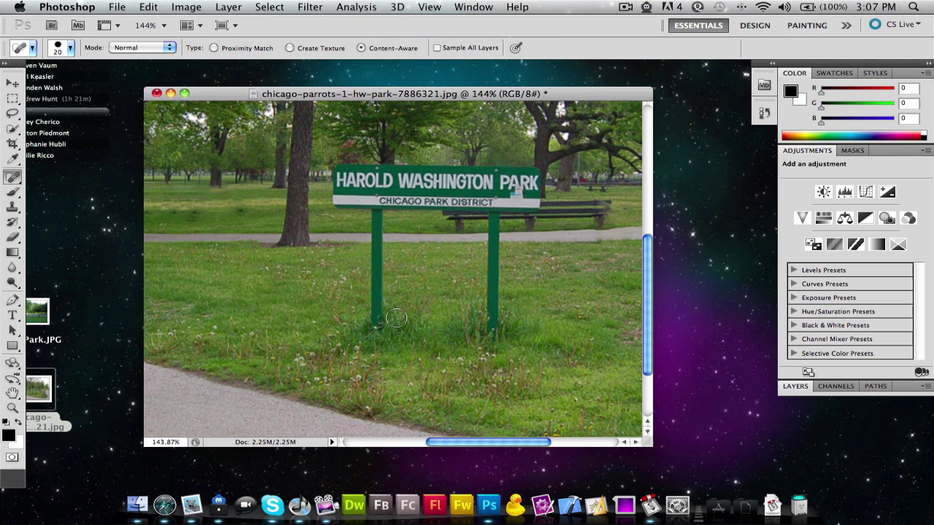
drag(397, 318, 356, 329)
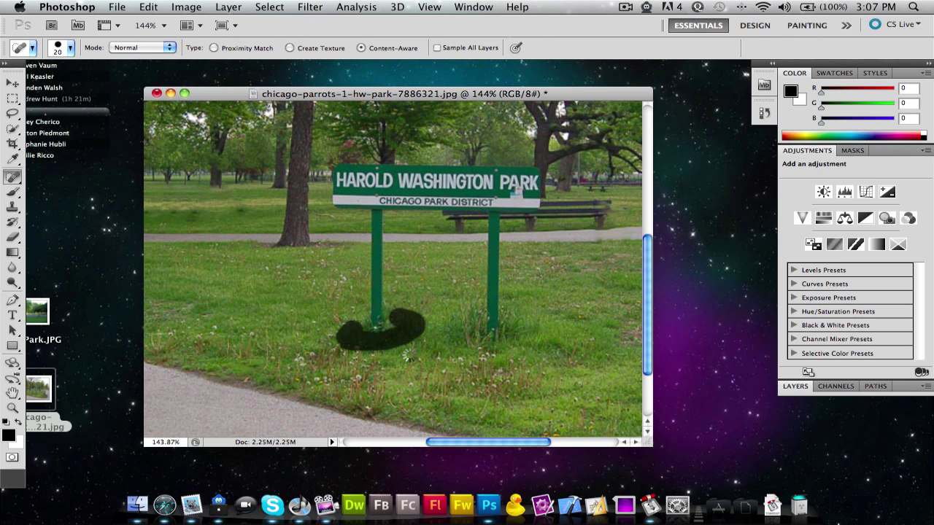
drag(358, 323, 360, 331)
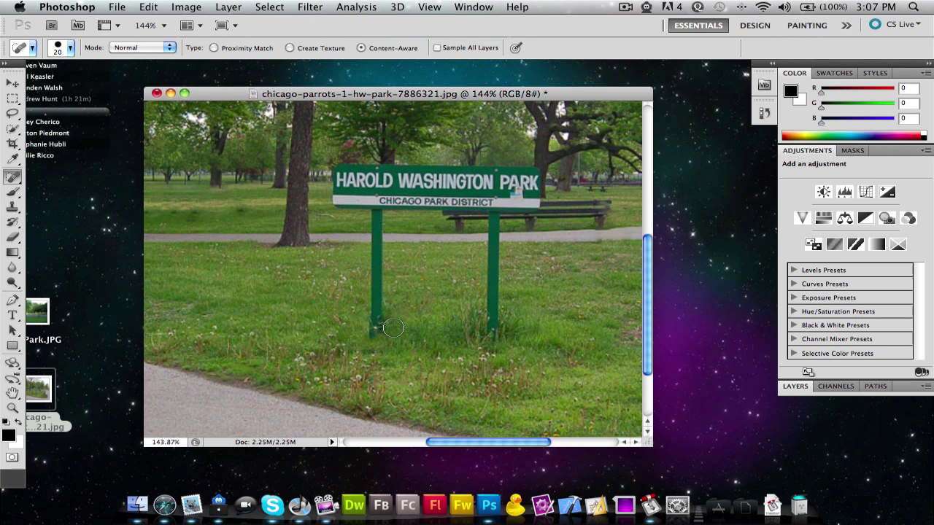
click(375, 326)
Heal the weeds beside the right post and in the grass below the sign.
mouse_move(473, 305)
mouse_down()
mouse_move(453, 334)
mouse_move(506, 315)
mouse_up()
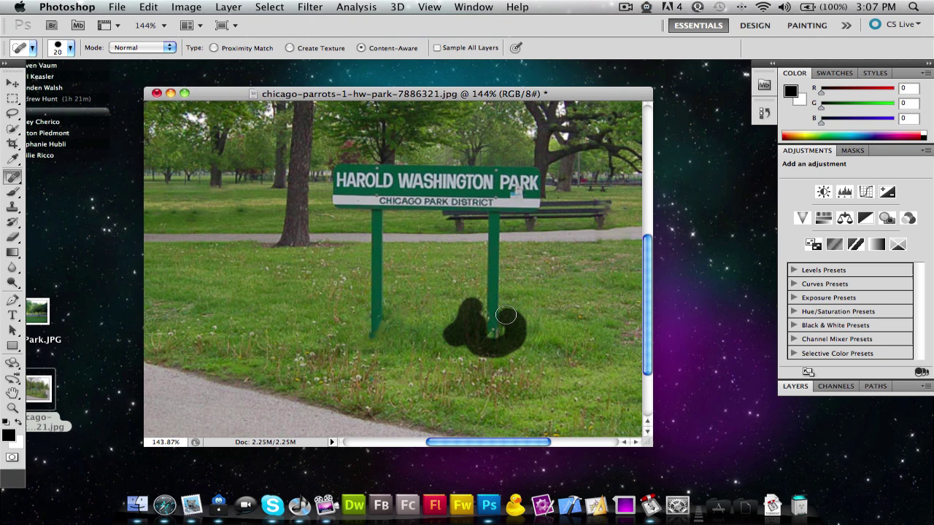
mouse_move(507, 315)
mouse_down()
mouse_move(518, 330)
mouse_move(394, 330)
mouse_move(397, 343)
mouse_up()
click(428, 335)
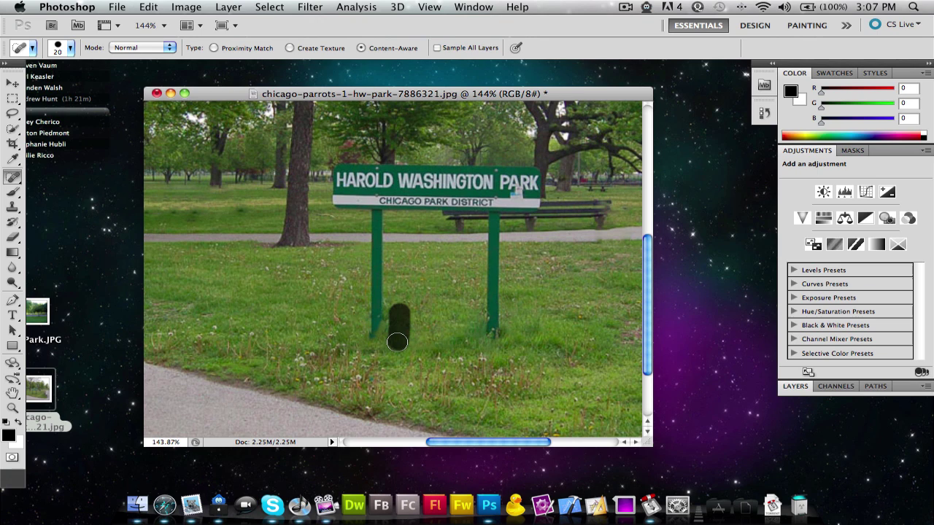
click(396, 319)
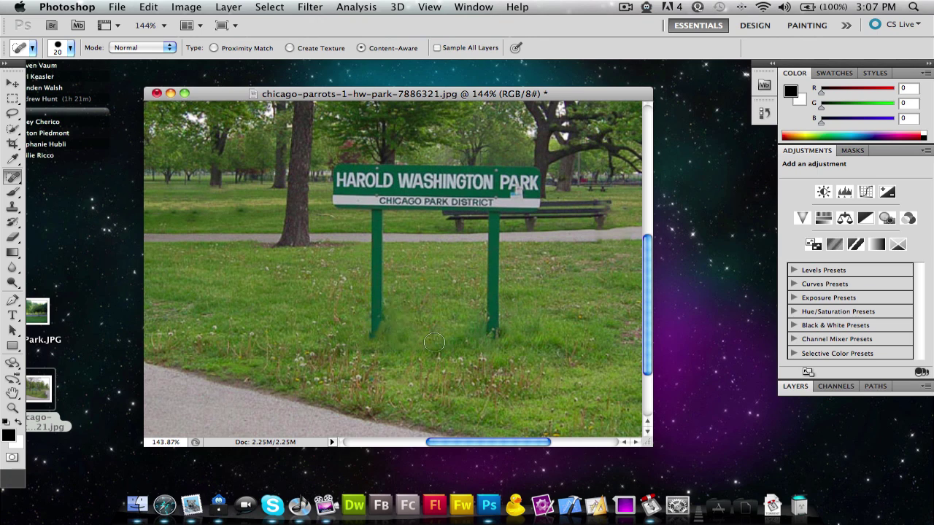
mouse_move(431, 369)
mouse_down()
mouse_move(453, 381)
mouse_move(447, 394)
mouse_up()
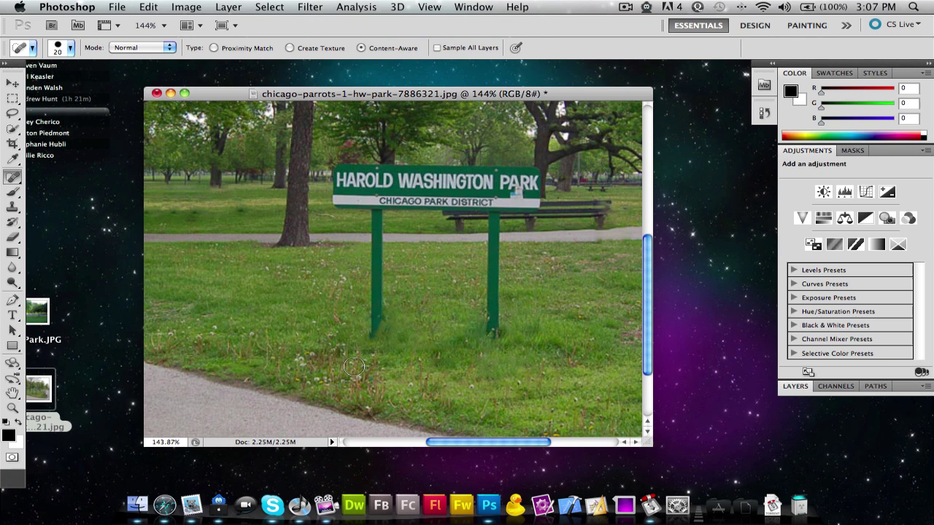
mouse_move(354, 366)
mouse_down()
mouse_move(305, 378)
mouse_move(308, 363)
mouse_up()
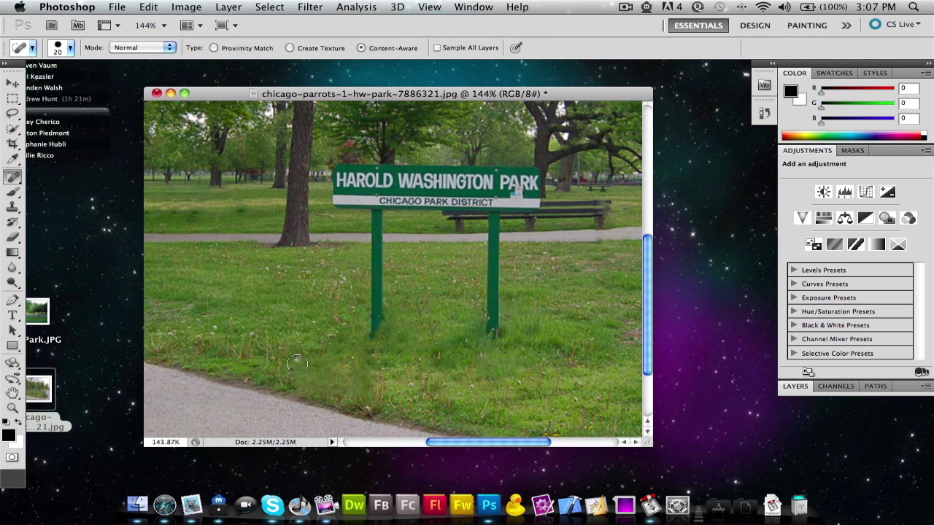
drag(460, 442, 389, 442)
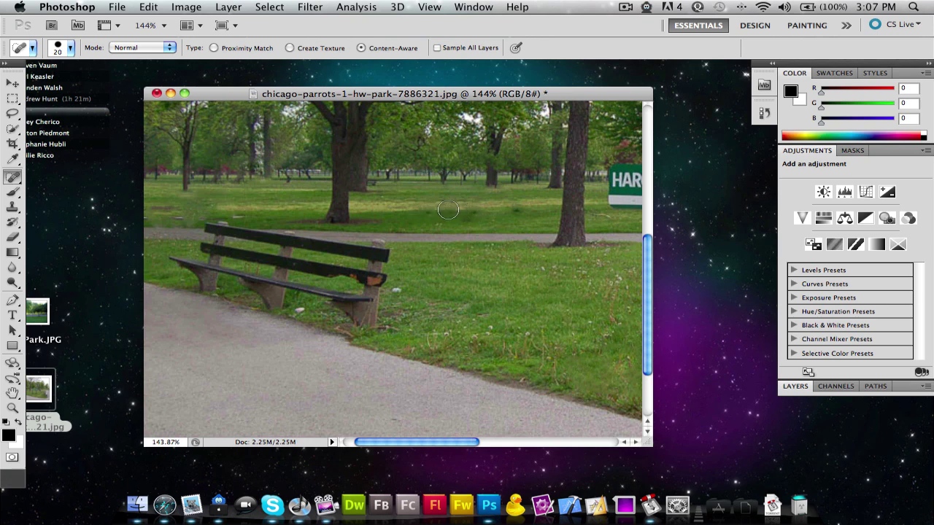
Set the healing brush to 8 pixels and heal two small weeds in the grass.
click(70, 49)
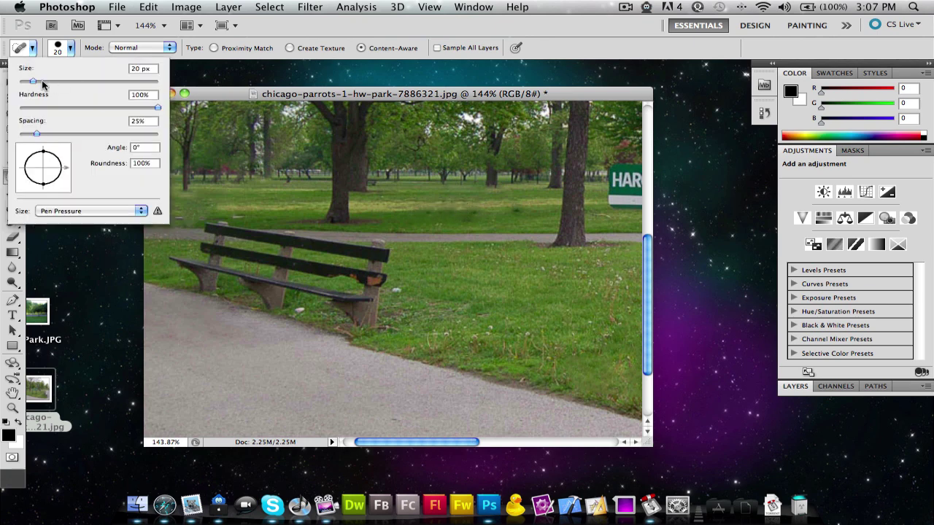
drag(33, 81, 24, 81)
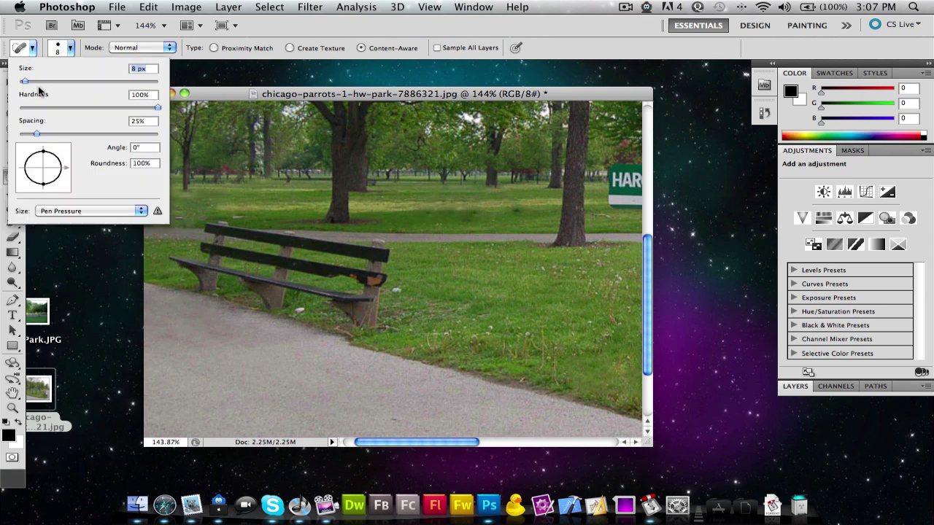
click(429, 211)
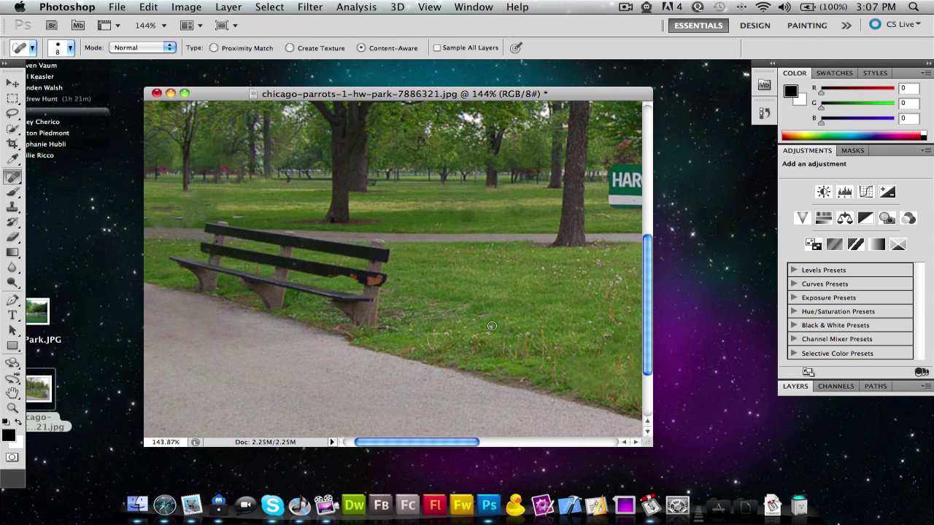
mouse_move(442, 334)
mouse_down()
mouse_move(455, 332)
mouse_move(427, 337)
mouse_up()
mouse_move(620, 283)
mouse_down()
mouse_move(594, 286)
mouse_move(600, 302)
mouse_move(547, 270)
mouse_move(604, 271)
mouse_up()
Scroll the view and set the zoom level to 100%.
scroll(599, 297, down, 2)
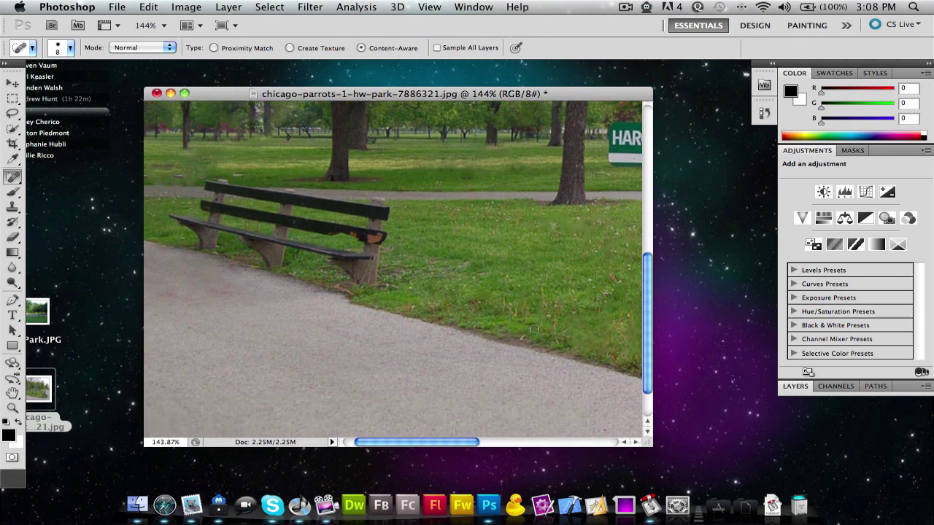
alt+scroll(534, 329, down, 3)
alt+scroll(534, 329, down, 1)
alt+scroll(534, 329, down, 2)
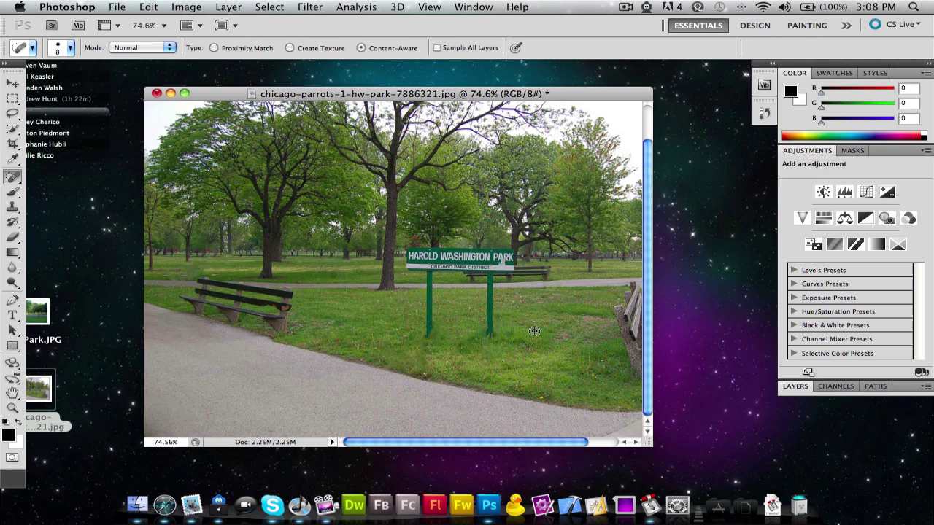
alt+scroll(534, 329, down, 1)
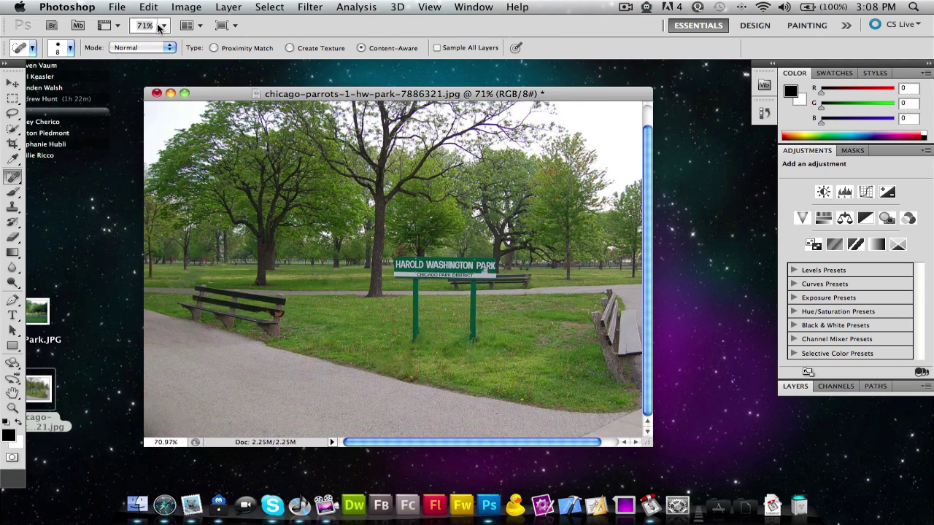
click(162, 26)
click(157, 65)
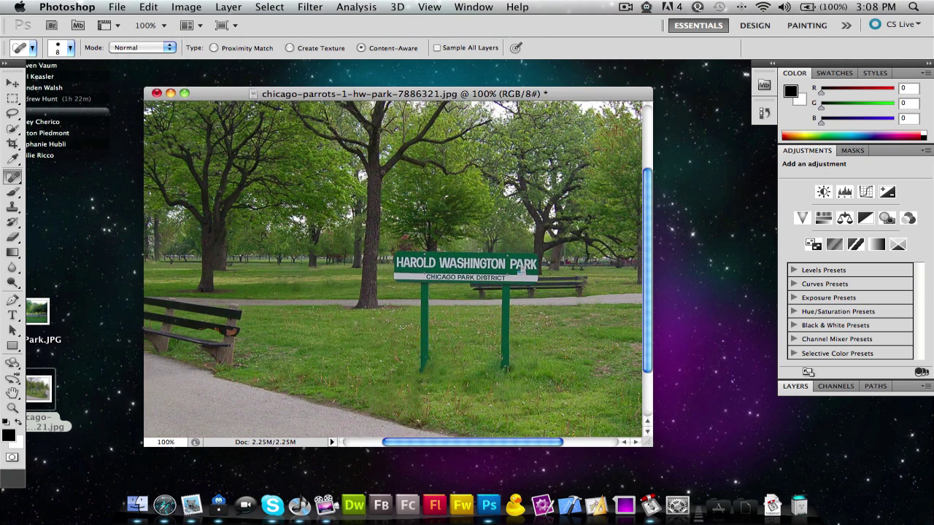
Enlarge the document window so more of the park, including the right bench, shows.
drag(462, 443, 574, 438)
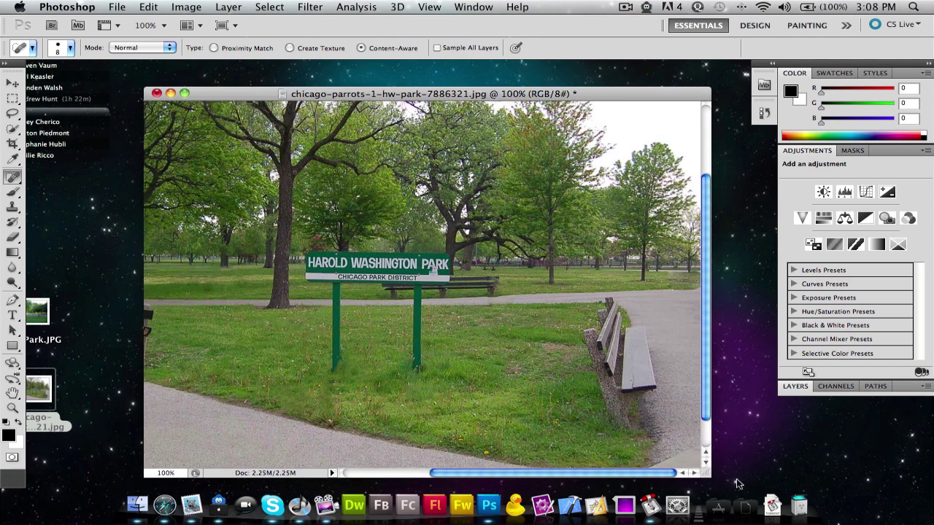
drag(651, 443, 779, 487)
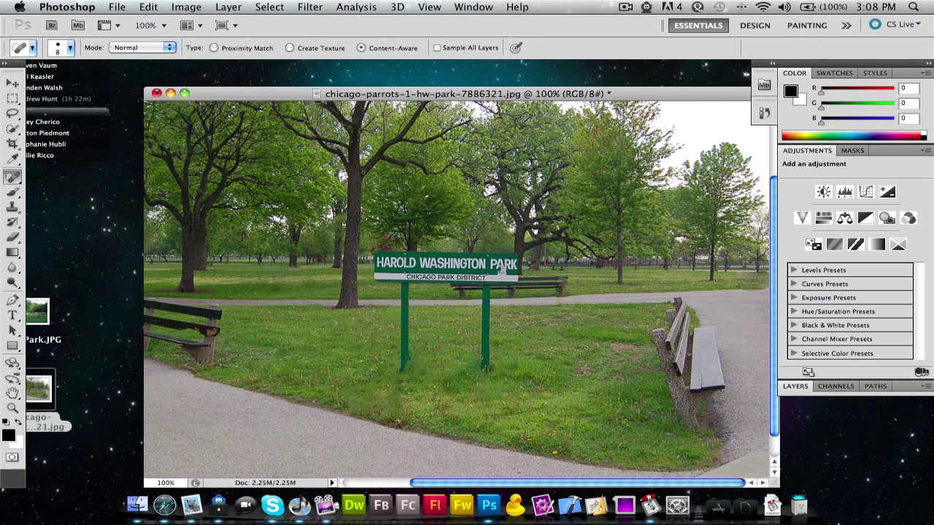
drag(445, 95, 329, 67)
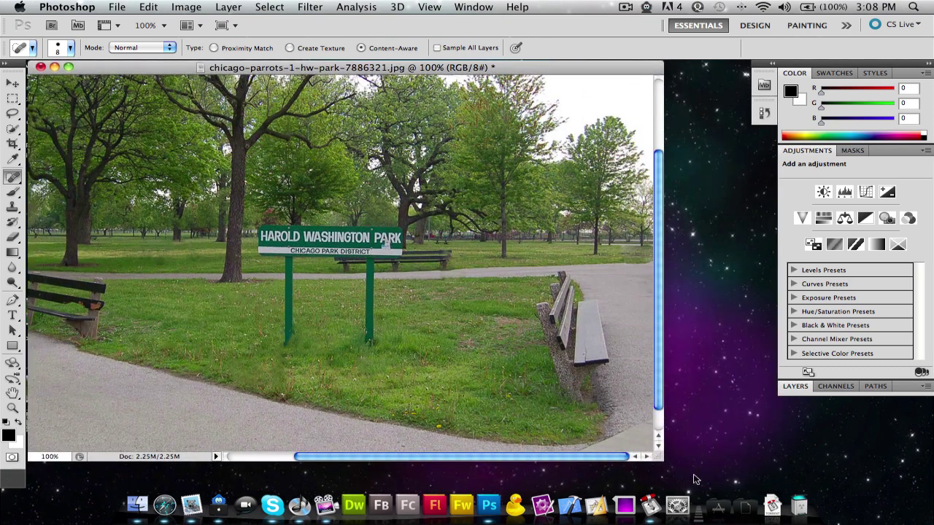
drag(664, 461, 772, 498)
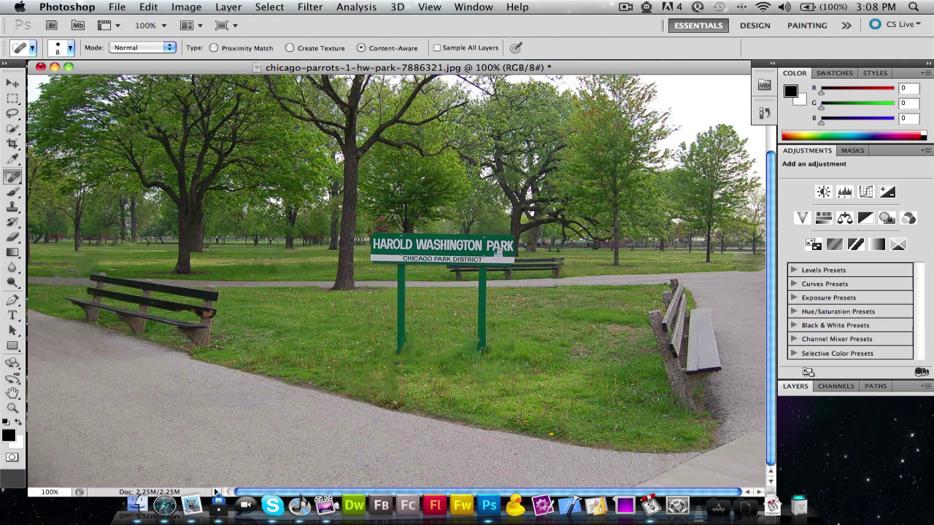
Select the right-hand bench with a freehand lasso outline.
click(12, 113)
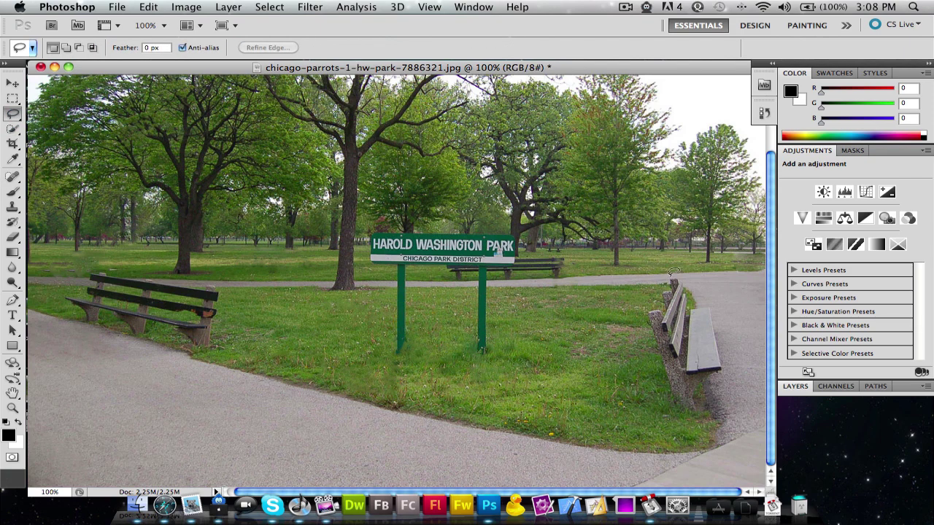
mouse_move(673, 271)
mouse_down()
mouse_move(647, 323)
mouse_move(680, 406)
mouse_move(699, 413)
mouse_move(715, 403)
mouse_up()
mouse_move(724, 308)
mouse_down()
mouse_move(705, 288)
mouse_move(669, 276)
mouse_up()
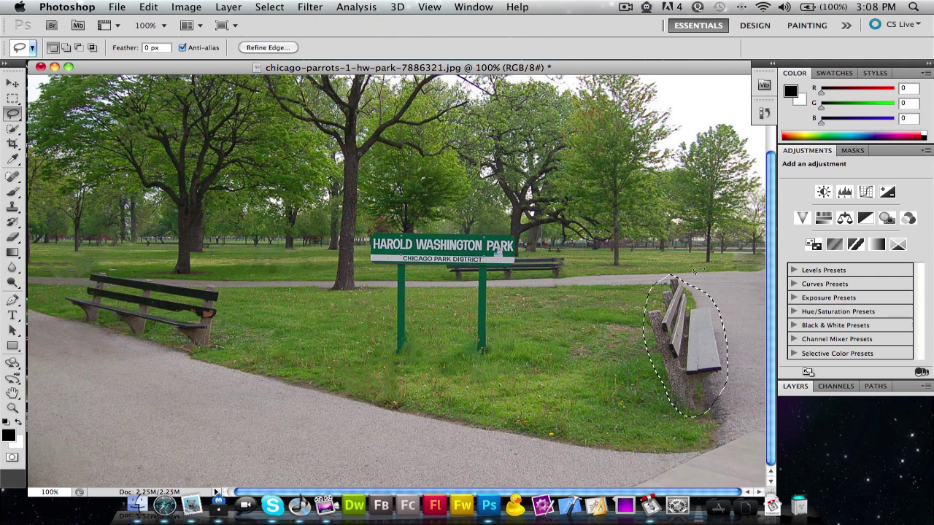
Fill the bench selection with Content-Aware fill via Edit > Fill.
click(148, 7)
click(210, 219)
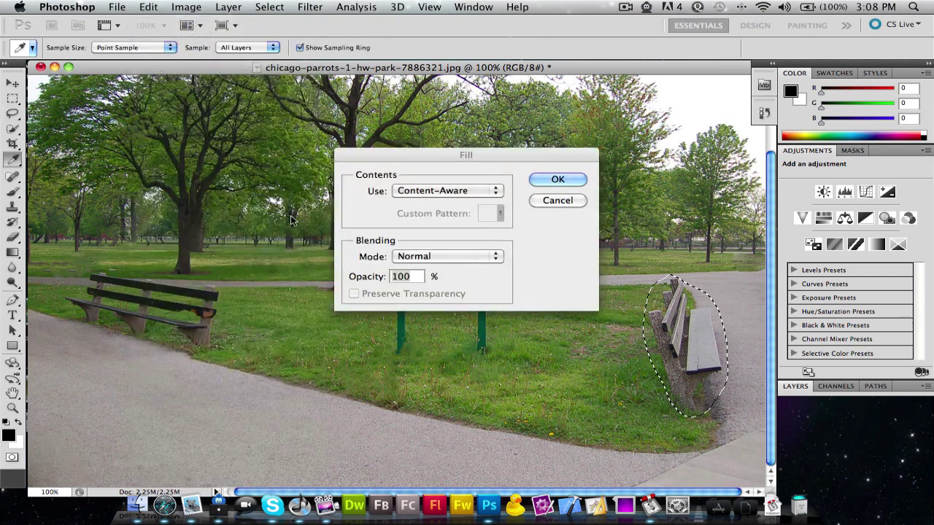
click(549, 181)
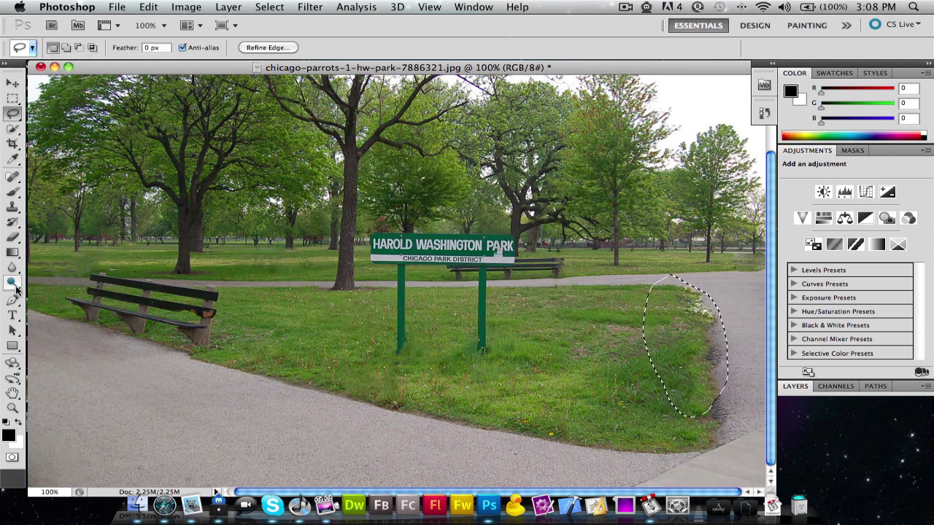
Enlarge the Spot Healing Brush and heal the leftover edge beside the path.
click(14, 177)
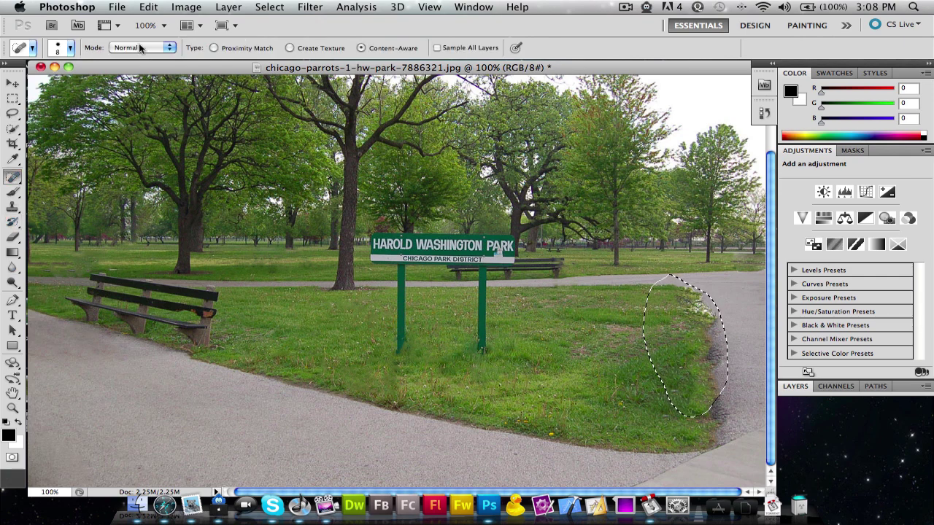
click(70, 47)
drag(27, 83, 35, 84)
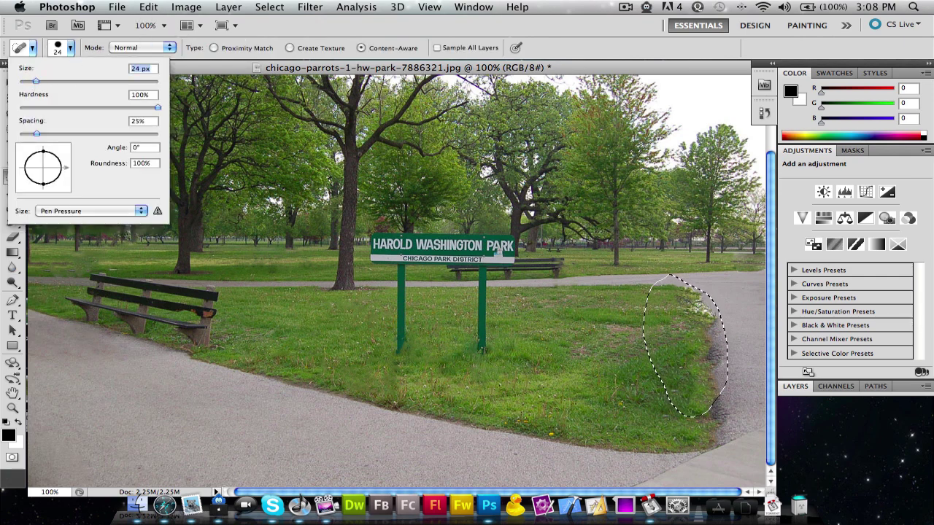
click(711, 315)
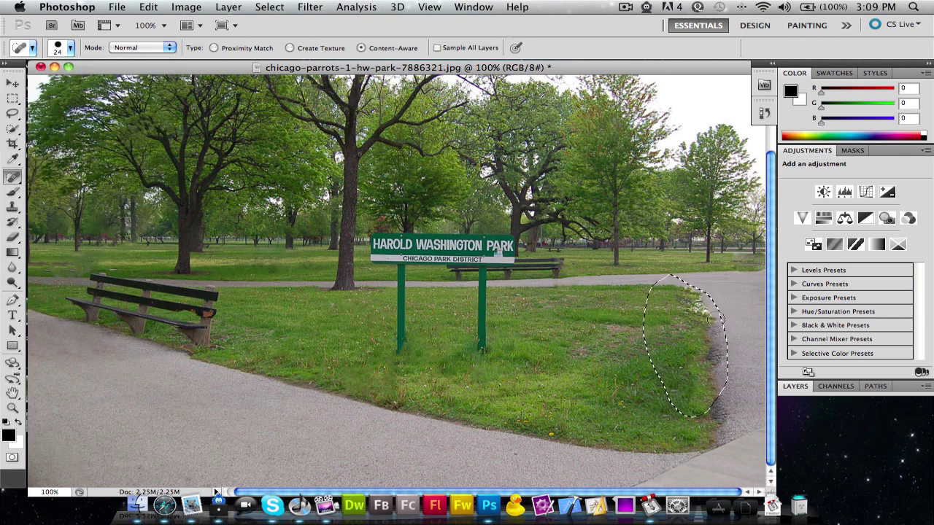
drag(715, 318, 730, 403)
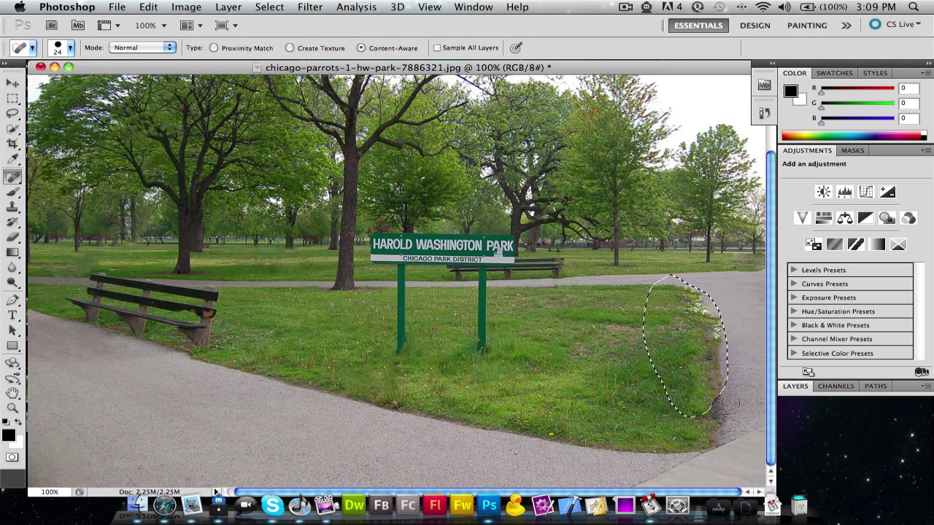
Deselect the bench selection through the canvas right-click menu.
right_click(715, 330)
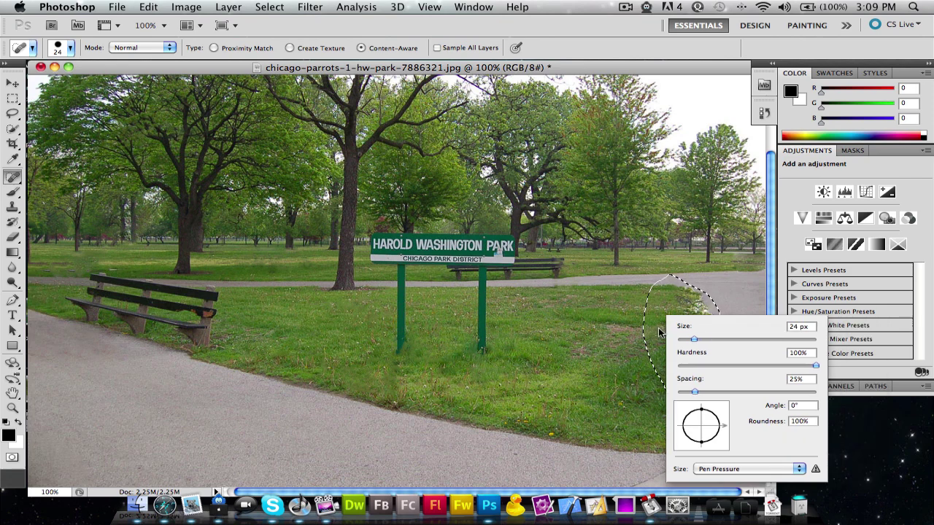
click(13, 84)
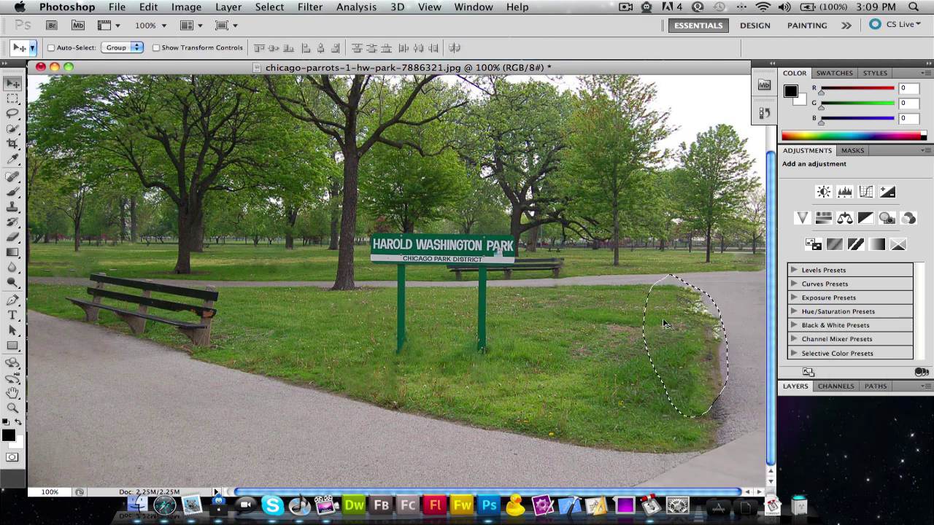
scroll(683, 306, left, 2)
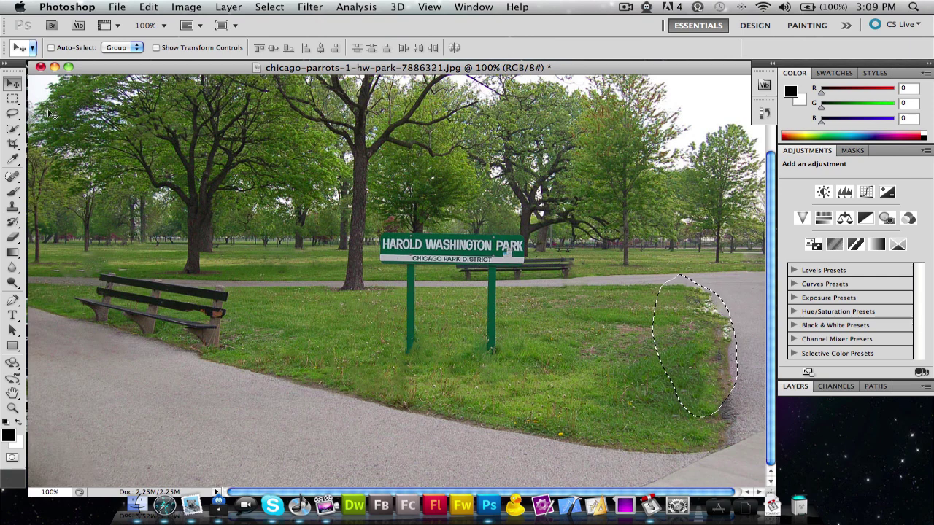
click(12, 98)
right_click(667, 310)
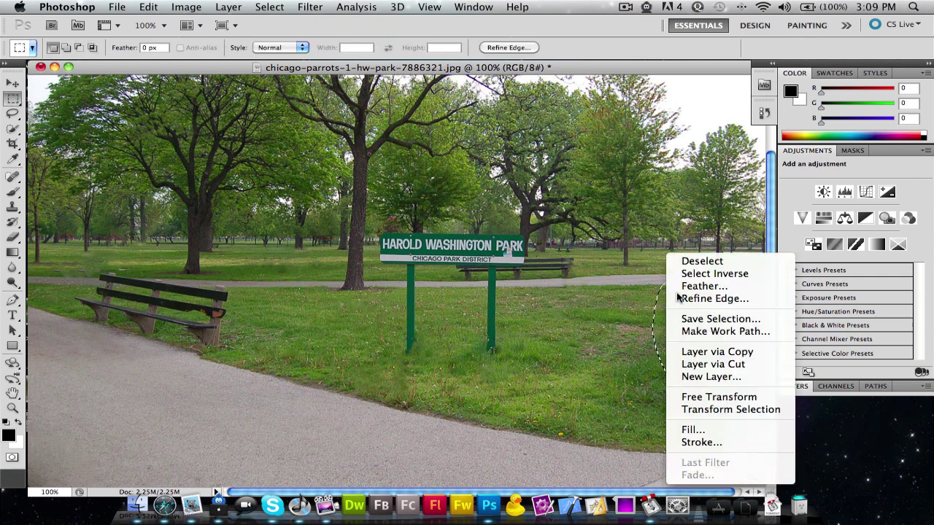
click(701, 261)
click(12, 178)
Heal the remaining spots along the grass-and-path border, then fit the photo to the window.
scroll(408, 370, right, 2)
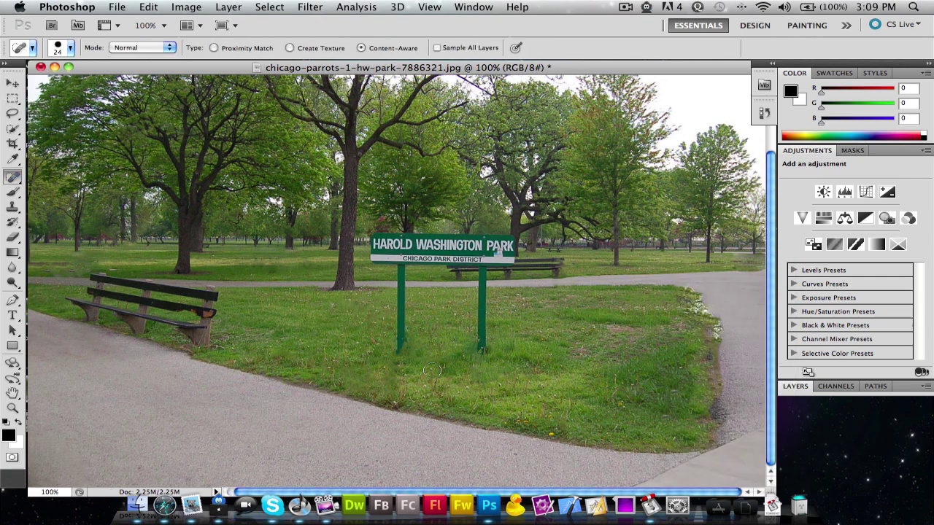
mouse_move(718, 319)
mouse_down()
mouse_move(723, 339)
mouse_move(713, 315)
mouse_up()
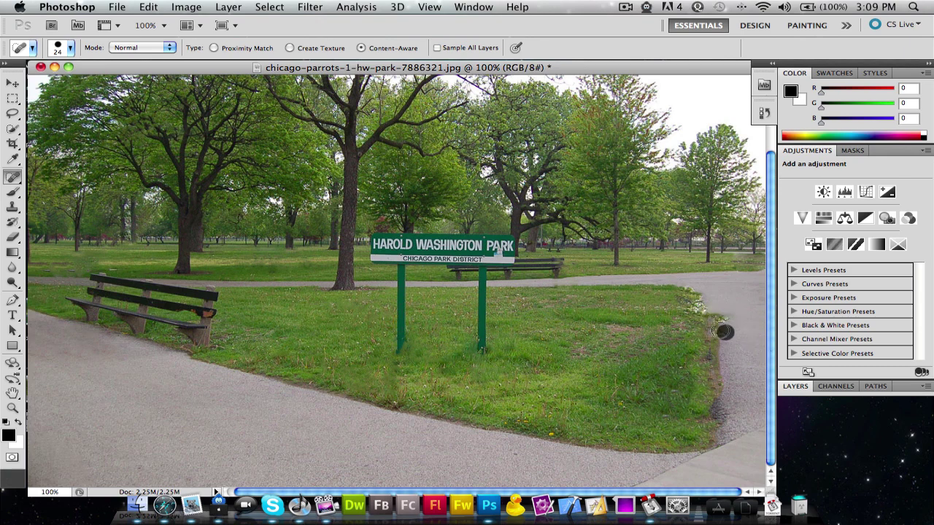
click(722, 315)
drag(715, 309, 729, 408)
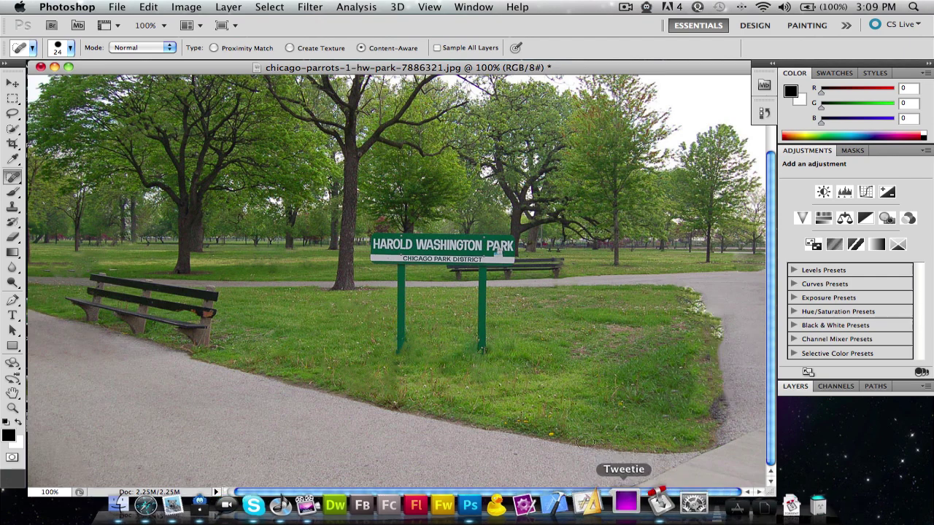
key(super+0)
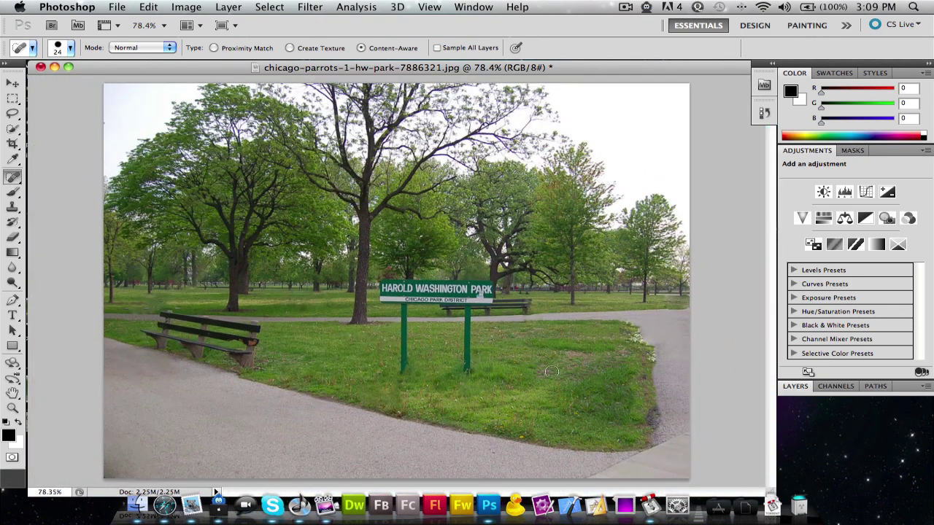